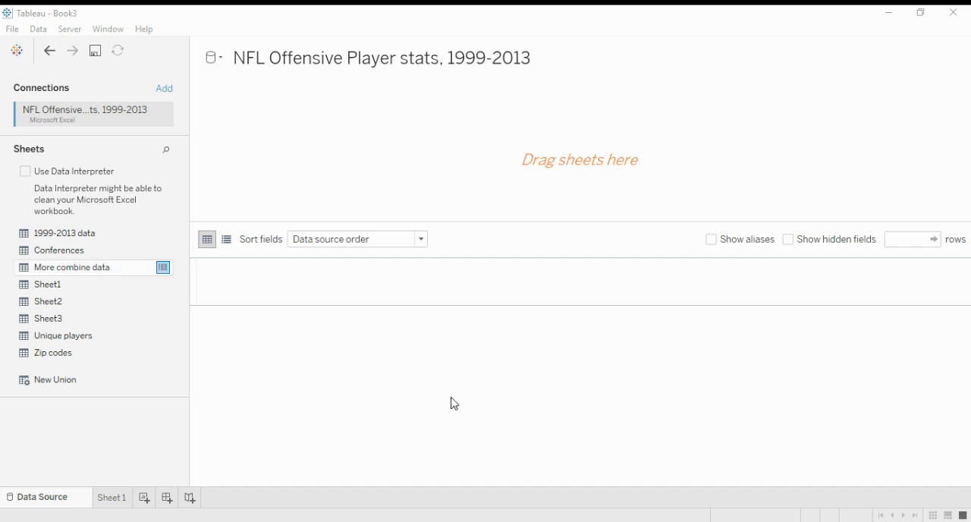
Add the 1999-2013 data sheet to the data source and open the worksheet Sheet 1.
left_click_drag(134, 236, 307, 176)
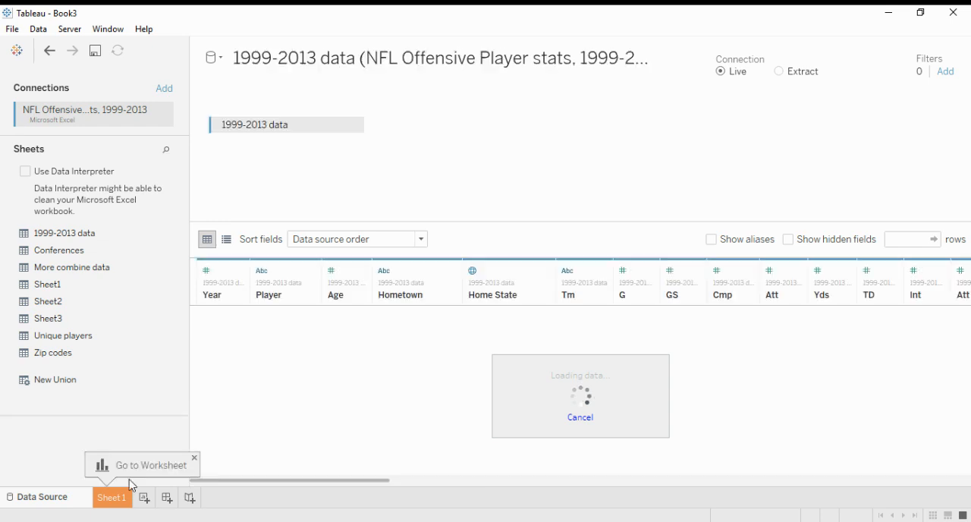
left_click(119, 502)
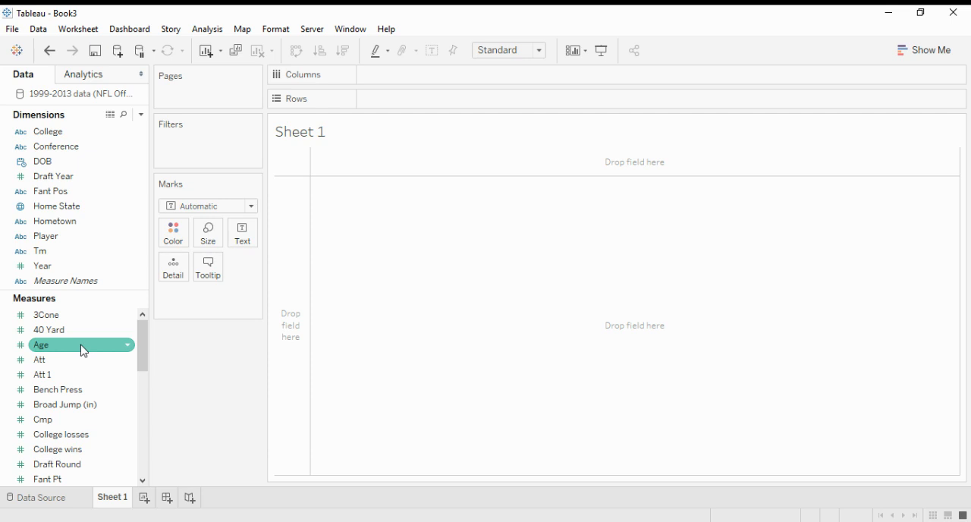
Plot Age on columns against College wins on rows, with both measures aggregated as averages.
left_click_drag(83, 350, 120, 327)
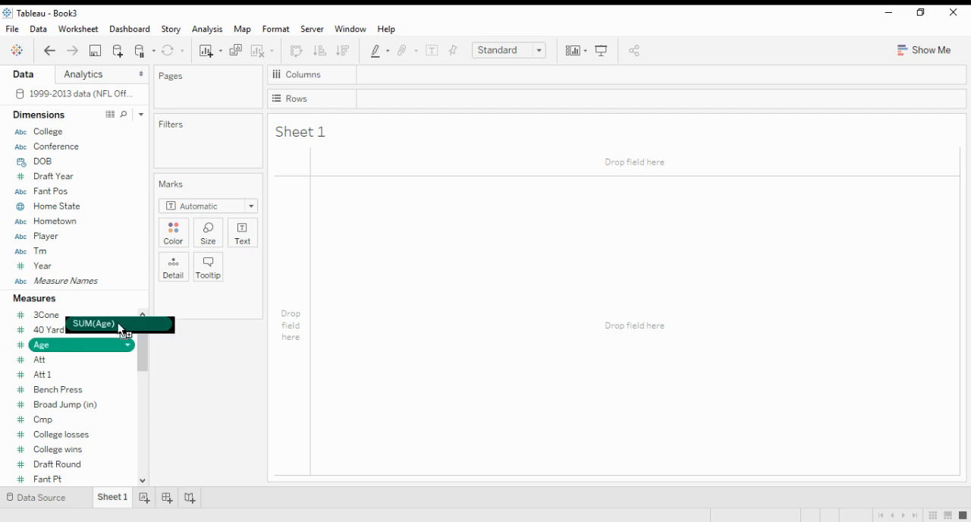
left_click_drag(117, 322, 112, 406)
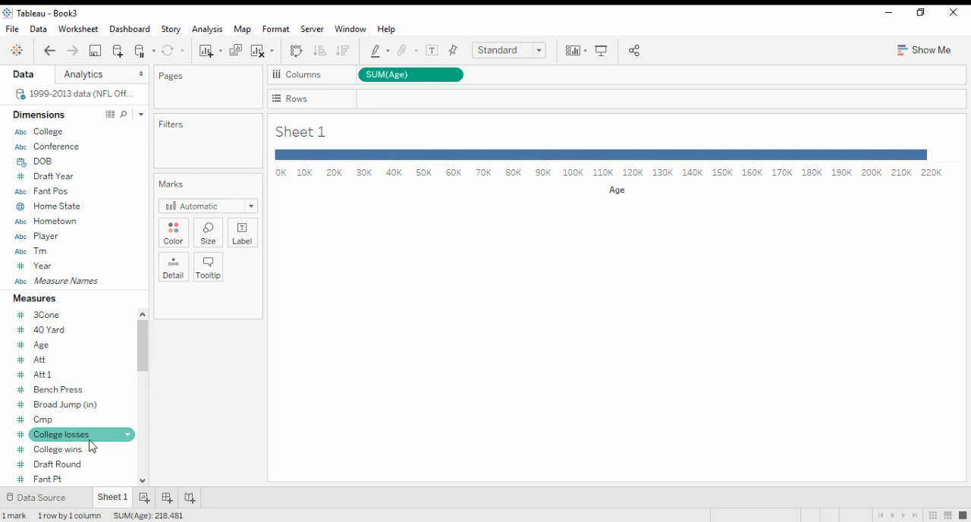
left_click_drag(90, 446, 421, 100)
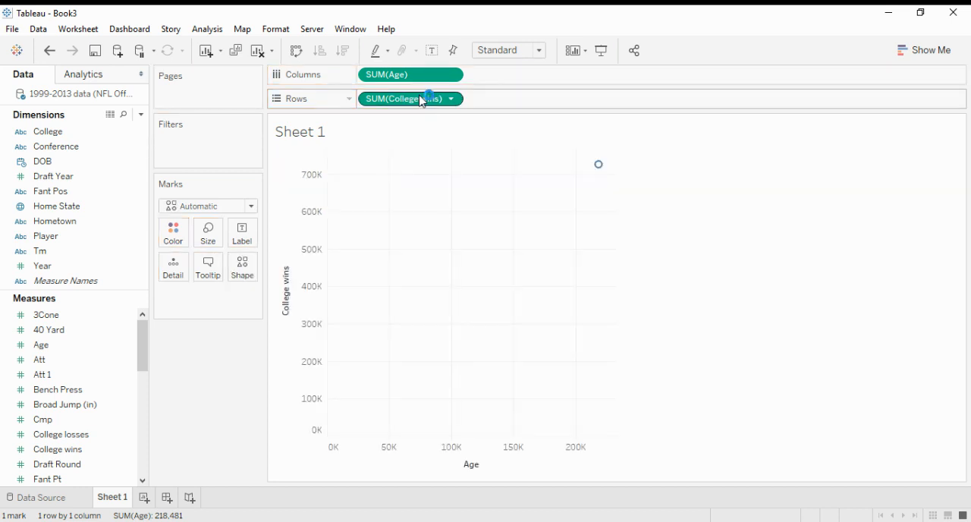
left_click(315, 207)
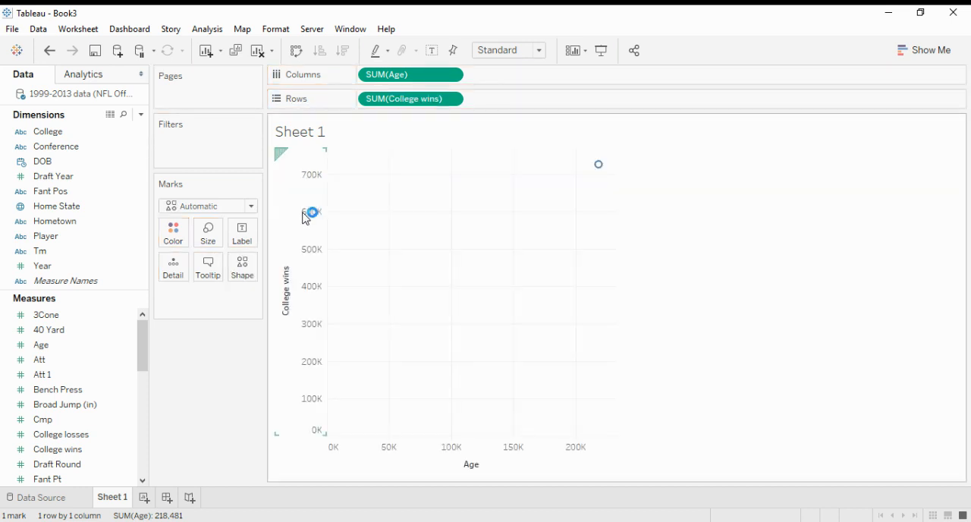
left_click(453, 74)
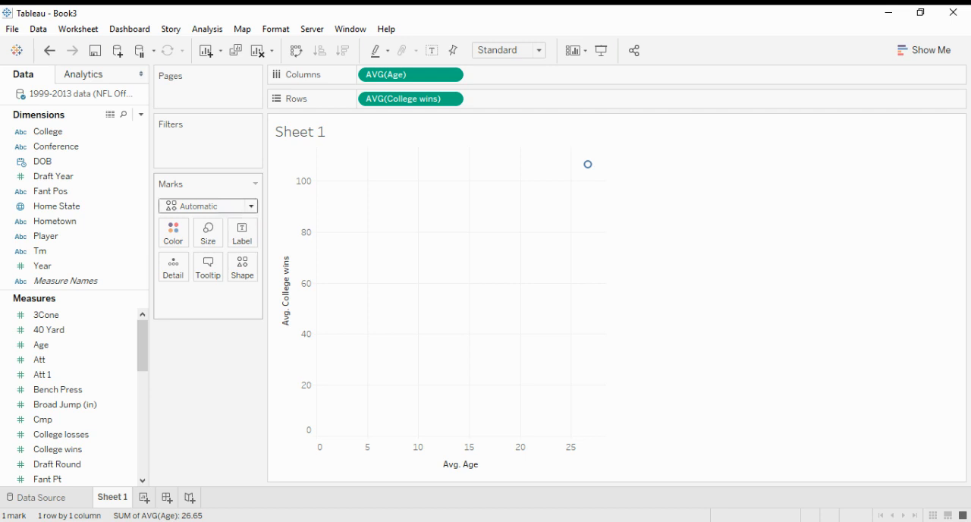
Set the mark type to Density and add Hometown as the marks' detail.
left_click(229, 418)
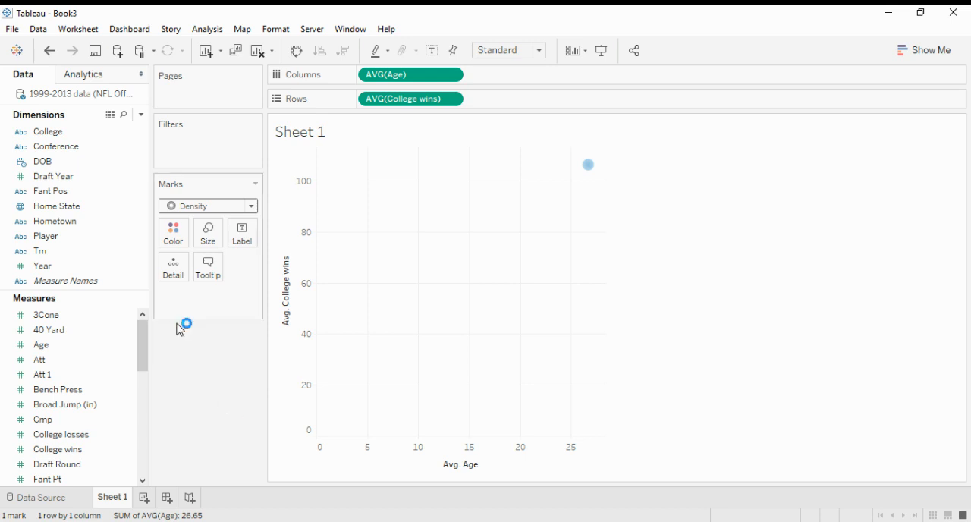
left_click(110, 236)
left_click(96, 222)
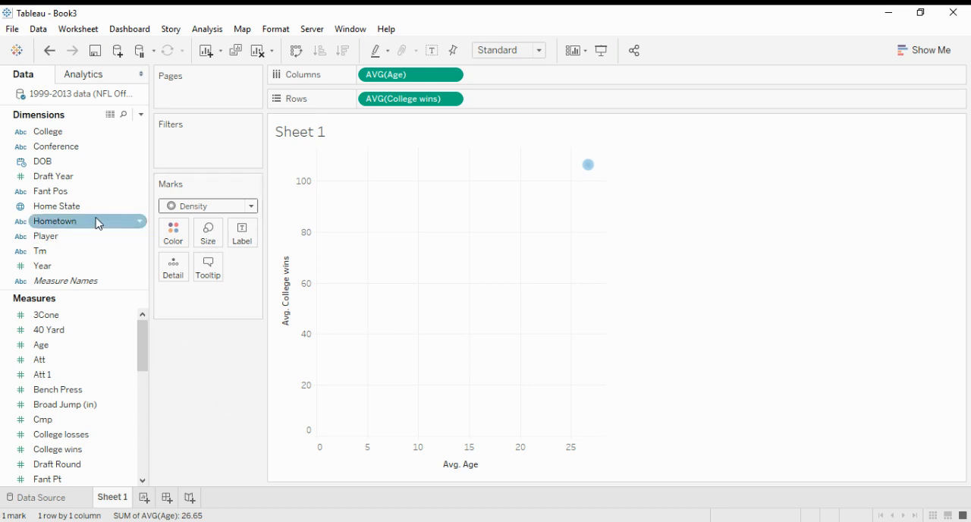
left_click(99, 222)
left_click_drag(103, 229, 180, 273)
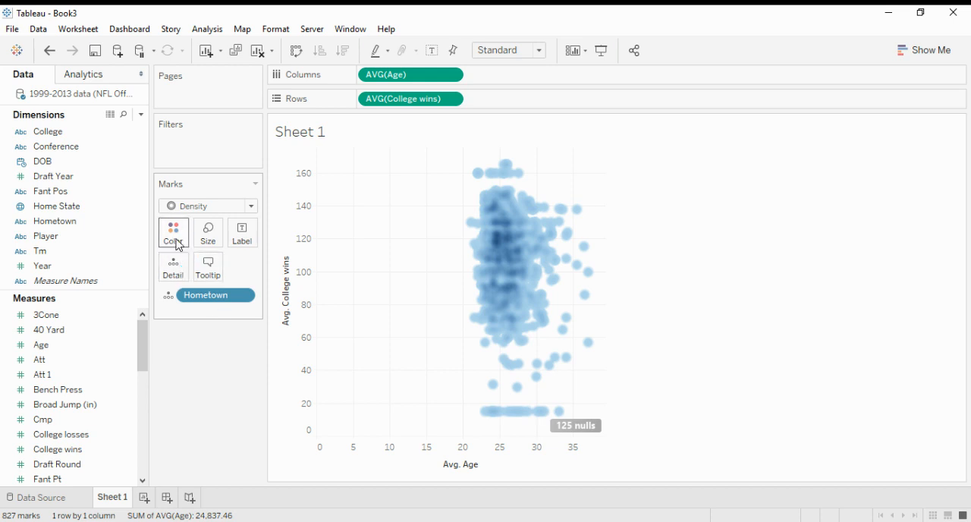
Apply the multicolor density palette to the density marks.
left_click(173, 237)
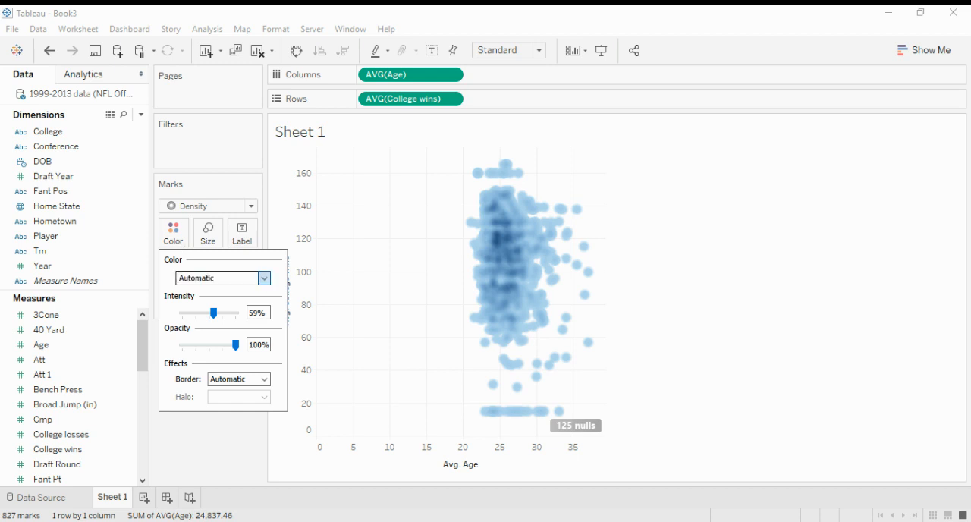
left_click(242, 308)
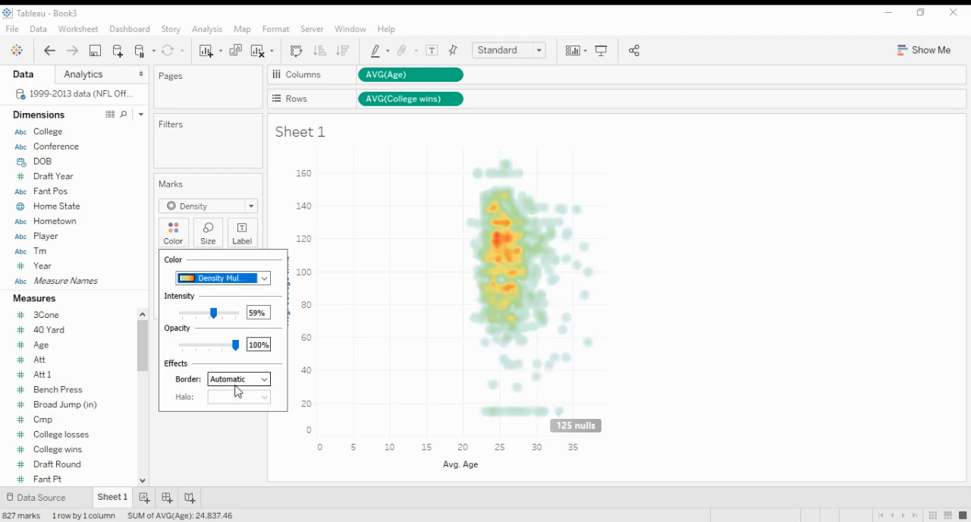
left_click(224, 421)
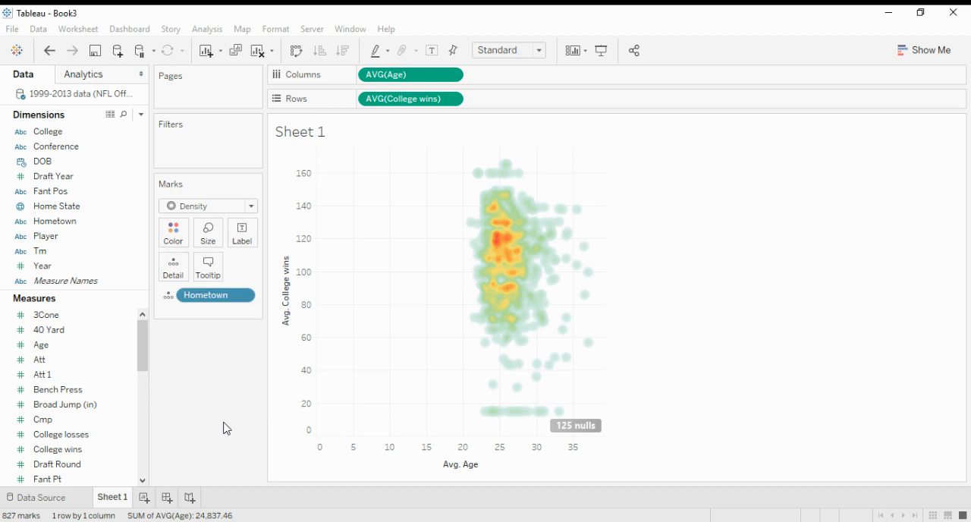
Replace the worksheet title with "Heat Map in Tableau".
double_click(336, 137)
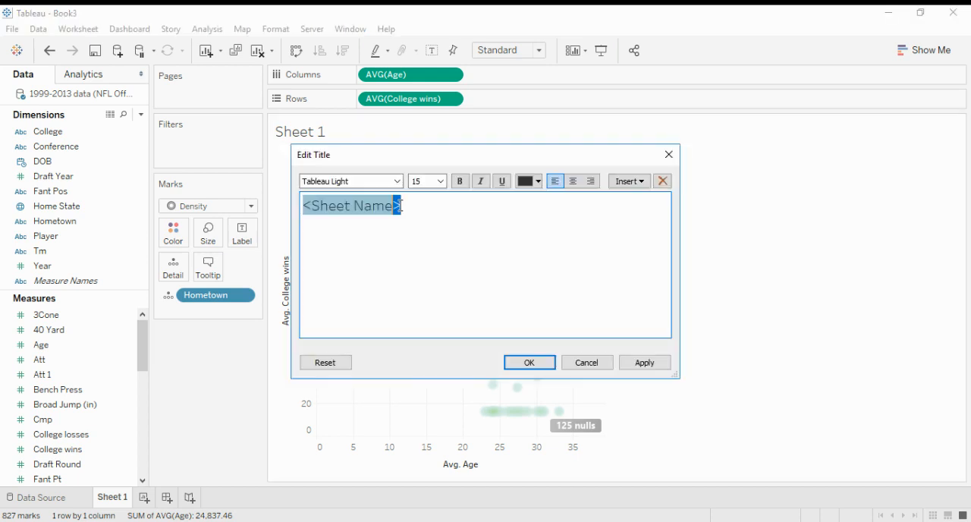
left_click(302, 216)
key("BackSpace")
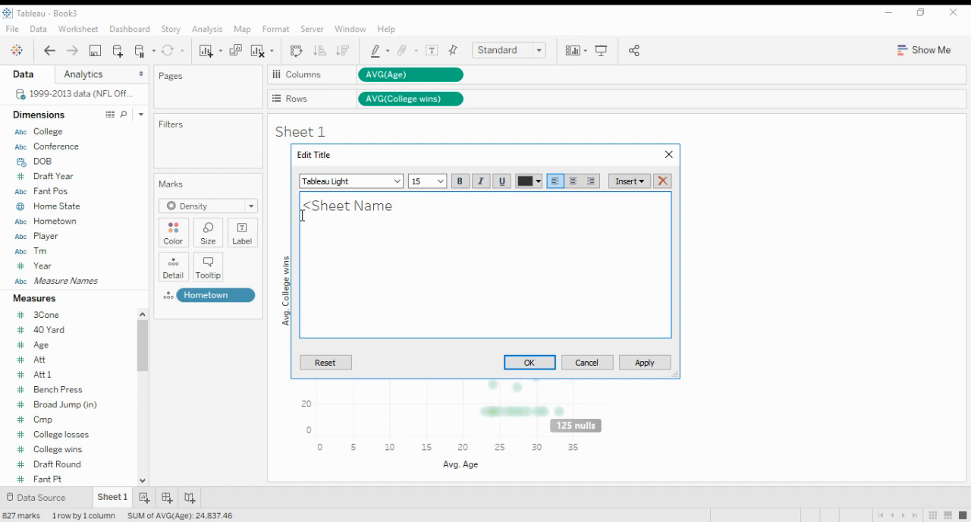
key("BackSpace")
key("BackSpace")
key("BackSpace")
key("BackSpace")
key("BackSpace")
key("BackSpace")
key("BackSpace")
key("BackSpace")
key("BackSpace")
key("BackSpace")
key("BackSpace")
type("Heat Map in Tableau")
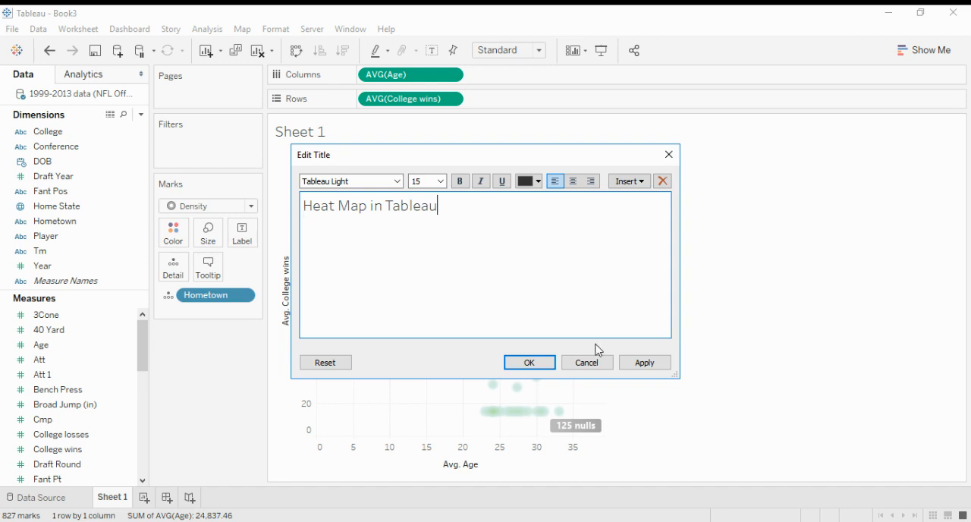
left_click(528, 361)
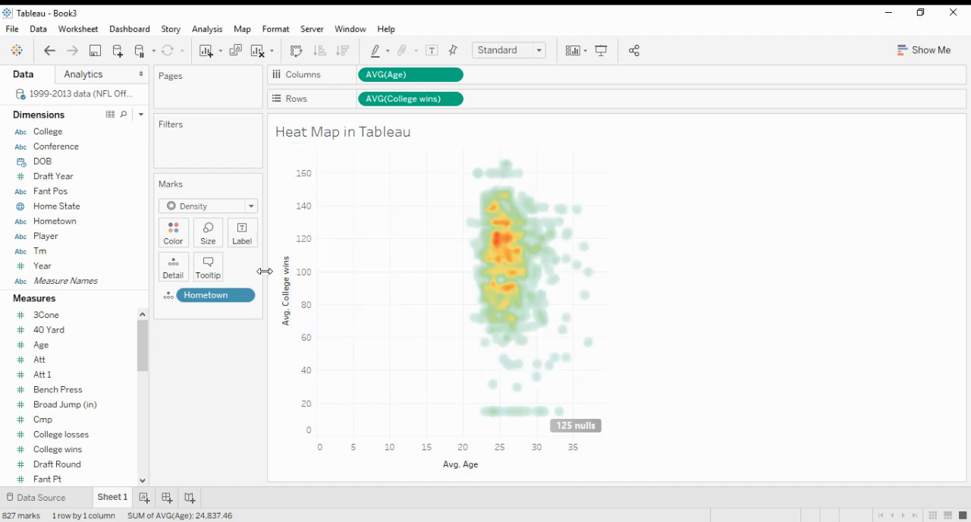
Reduce the size of the density marks slightly.
left_click(208, 232)
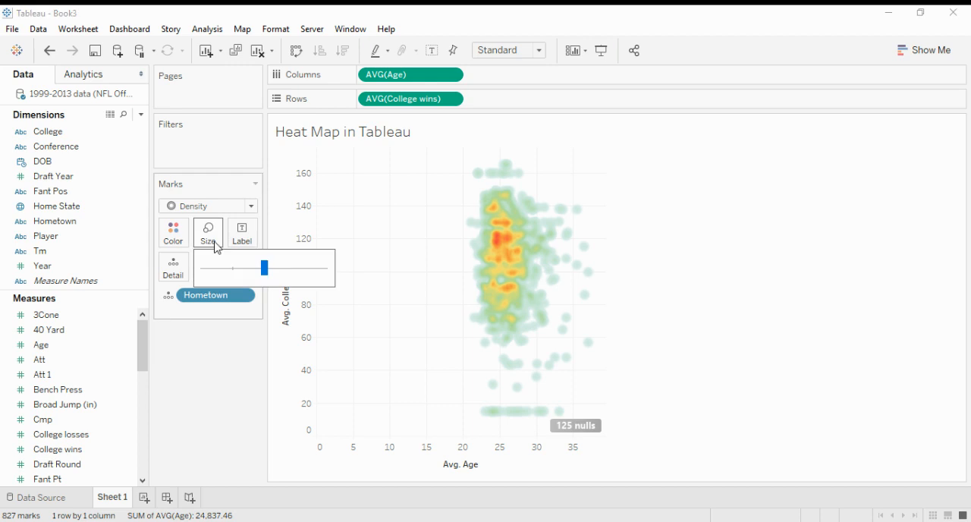
left_click_drag(267, 269, 253, 270)
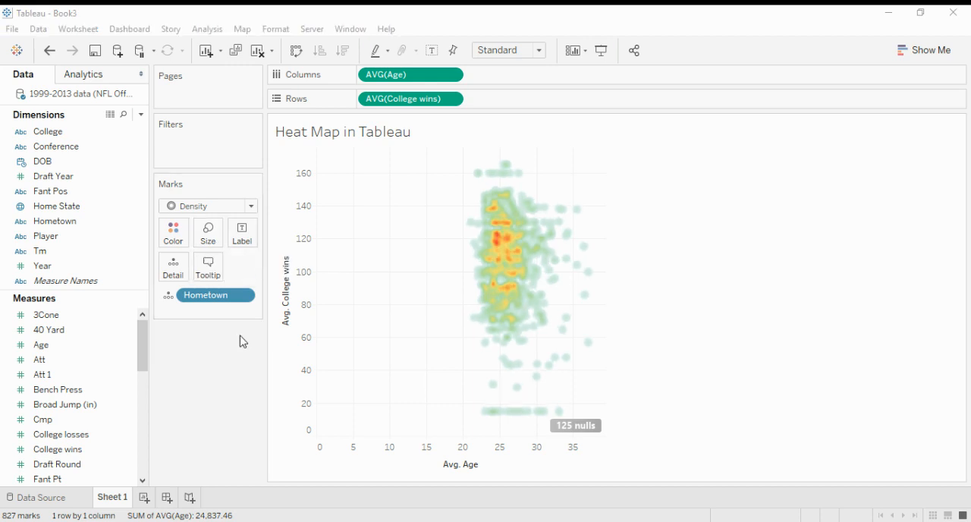